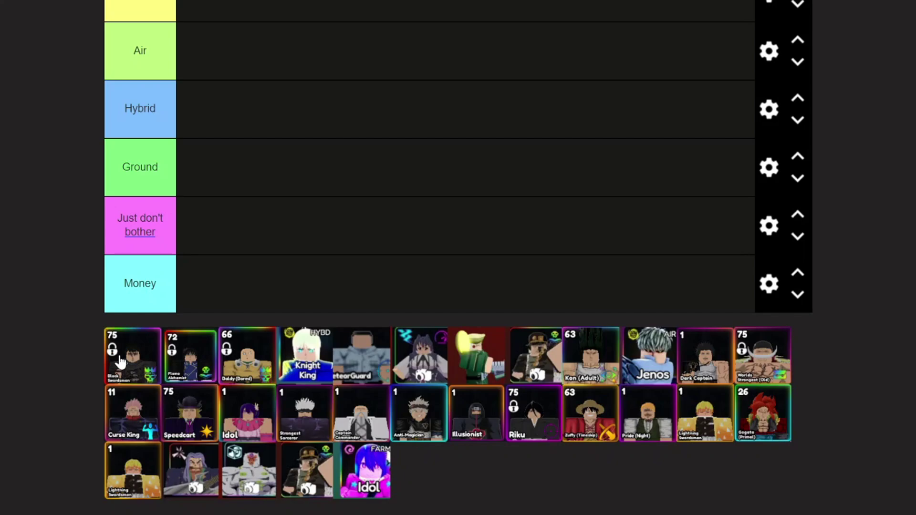
# - Place the Black Swordsman card in the Meta Ground row
pyautogui.moveTo(111, 366)
pyautogui.mouseDown()
pyautogui.moveTo(50, 284)
pyautogui.moveTo(206, 274)
pyautogui.moveTo(222, 259)
pyautogui.moveTo(213, 259)
pyautogui.mouseUp()
pyautogui.scroll(6, 54, 293)
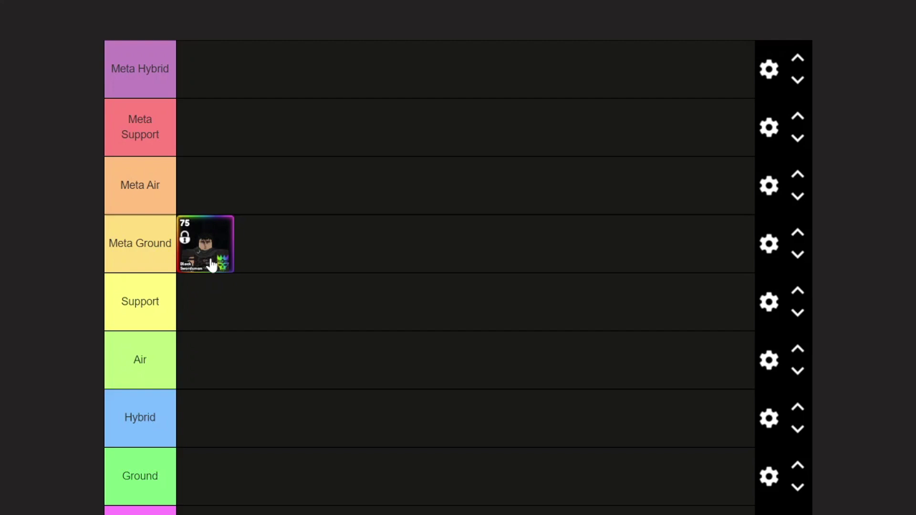
pyautogui.scroll(-10, 70, 227)
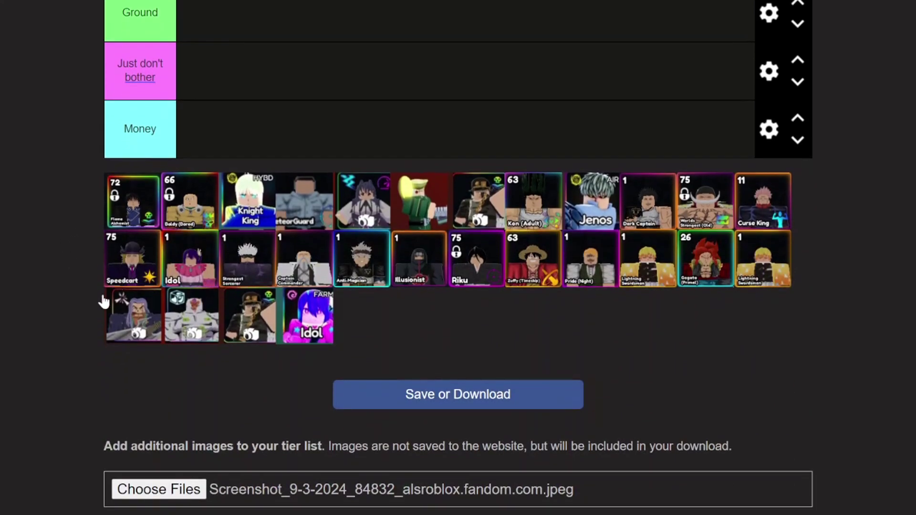
pyautogui.scroll(10, 99, 231)
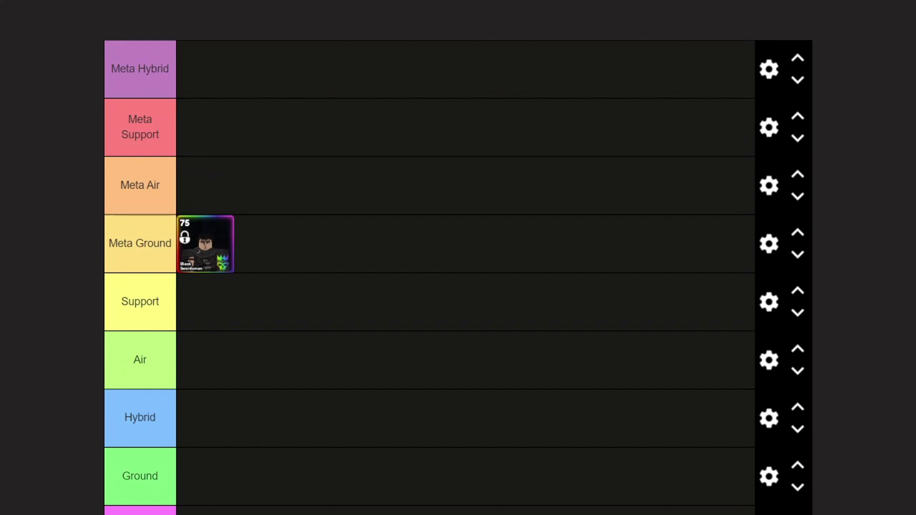
pyautogui.scroll(-10, 76, 215)
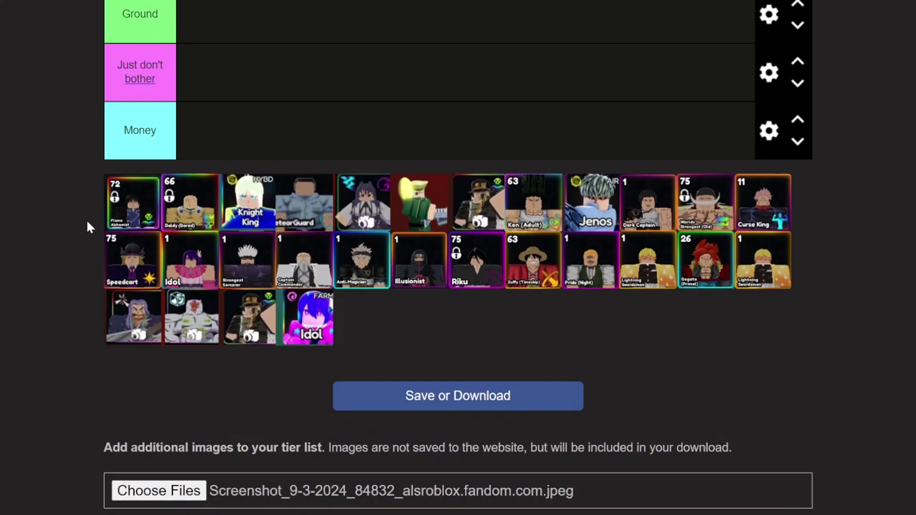
# - Place the level-72 Flame Alchemist card in the Meta Air row
pyautogui.moveTo(136, 217)
pyautogui.mouseDown()
pyautogui.moveTo(33, 180)
pyautogui.moveTo(75, 193)
pyautogui.moveTo(65, 180)
pyautogui.moveTo(223, 282)
pyautogui.mouseUp()
pyautogui.scroll(8, 45, 178)
pyautogui.scroll(3, 65, 179)
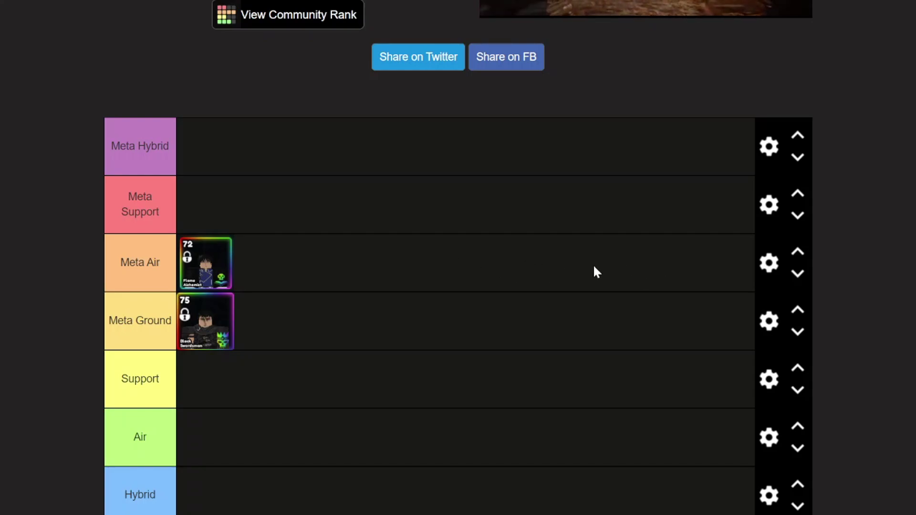
pyautogui.scroll(-5, 89, 313)
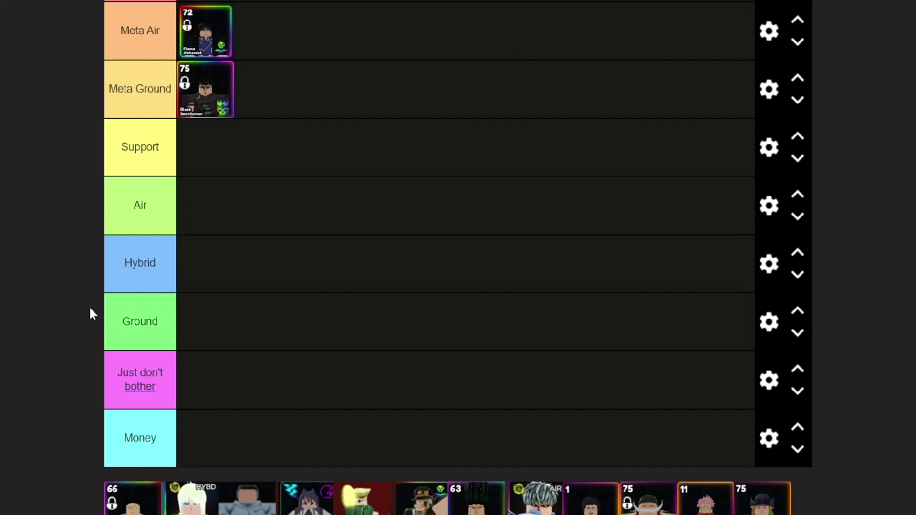
pyautogui.scroll(-7, 91, 311)
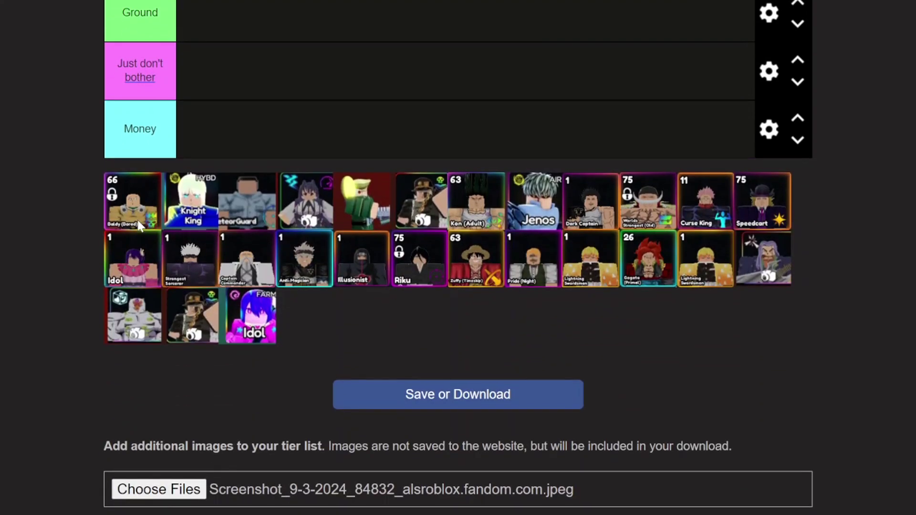
# - Place the Daldy and Knight King cards in the Meta Hybrid row
pyautogui.moveTo(137, 226)
pyautogui.mouseDown()
pyautogui.moveTo(95, 179)
pyautogui.moveTo(60, 167)
pyautogui.moveTo(64, 176)
pyautogui.moveTo(104, 172)
pyautogui.moveTo(53, 134)
pyautogui.moveTo(141, 65)
pyautogui.moveTo(191, 71)
pyautogui.mouseUp()
pyautogui.scroll(7, 78, 170)
pyautogui.scroll(3, 63, 172)
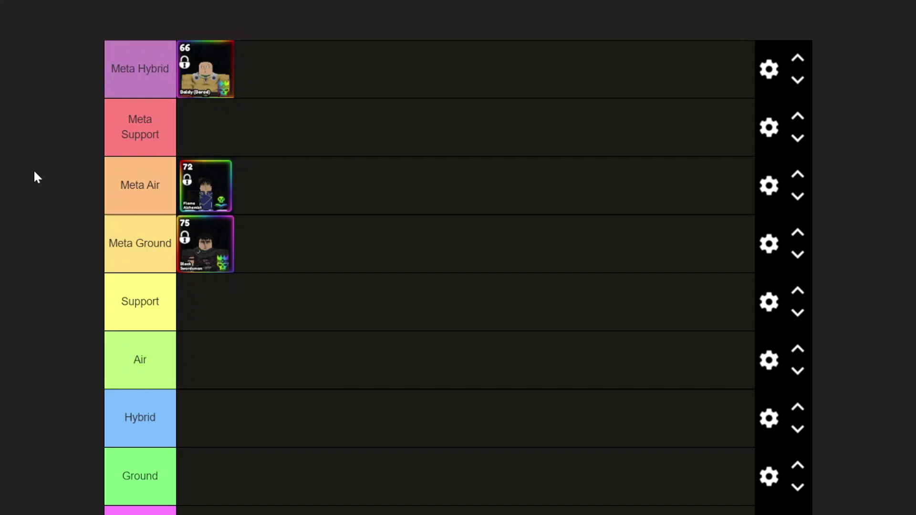
pyautogui.scroll(-10, 70, 182)
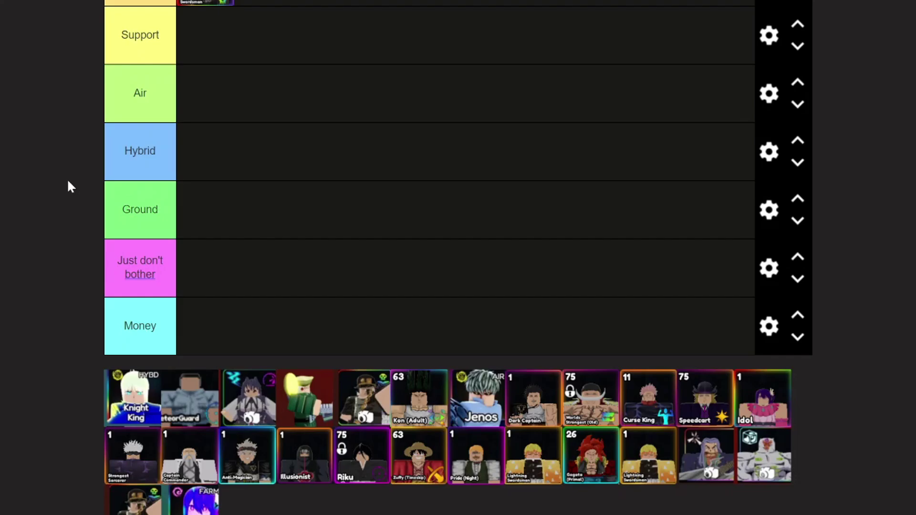
pyautogui.scroll(3, 77, 166)
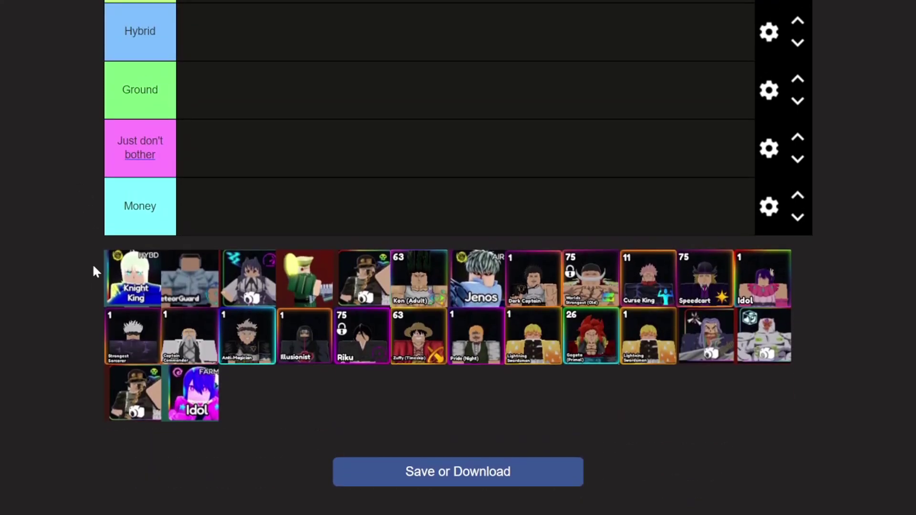
pyautogui.moveTo(132, 295)
pyautogui.mouseDown()
pyautogui.moveTo(119, 295)
pyautogui.moveTo(80, 207)
pyautogui.moveTo(48, 209)
pyautogui.moveTo(205, 201)
pyautogui.moveTo(262, 162)
pyautogui.moveTo(203, 163)
pyautogui.moveTo(265, 174)
pyautogui.moveTo(181, 182)
pyautogui.moveTo(24, 264)
pyautogui.moveTo(141, 156)
pyautogui.moveTo(201, 153)
pyautogui.mouseUp()
pyautogui.scroll(2, 80, 208)
pyautogui.scroll(3, 73, 209)
pyautogui.scroll(5, 72, 210)
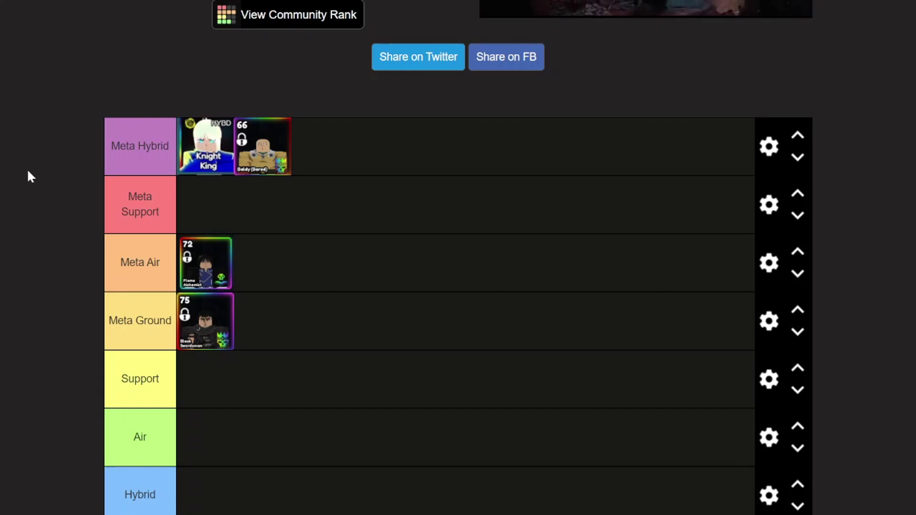
# - Add the MeteorGuard card to Meta Hybrid as its third card
pyautogui.press('Tab')
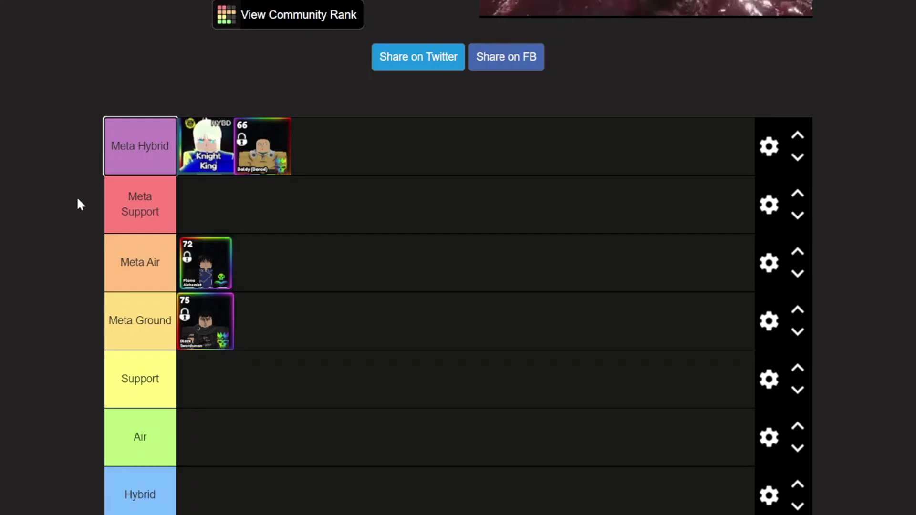
pyautogui.scroll(-3, 81, 204)
pyautogui.scroll(-8, 79, 208)
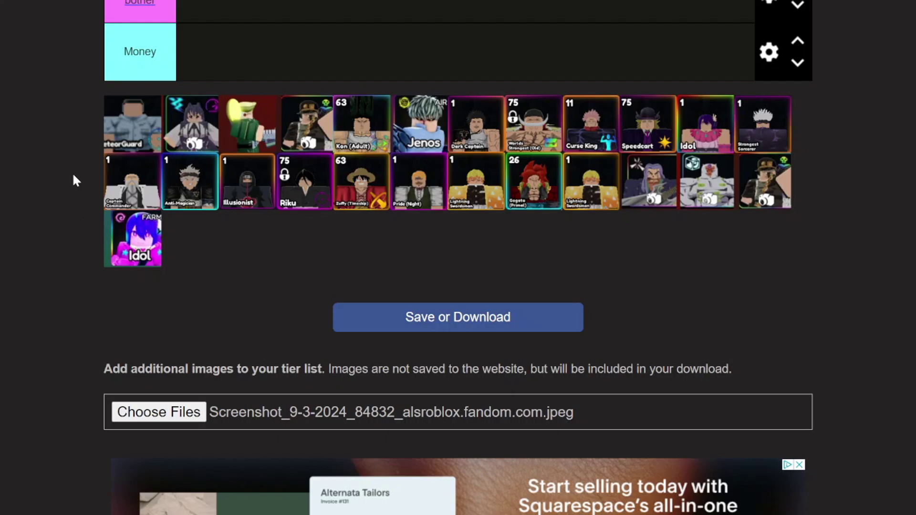
pyautogui.moveTo(140, 149)
pyautogui.mouseDown()
pyautogui.moveTo(114, 182)
pyautogui.moveTo(41, 143)
pyautogui.moveTo(49, 159)
pyautogui.moveTo(33, 180)
pyautogui.moveTo(35, 210)
pyautogui.moveTo(86, 322)
pyautogui.moveTo(13, 179)
pyautogui.moveTo(14, 143)
pyautogui.moveTo(276, 106)
pyautogui.moveTo(258, 67)
pyautogui.moveTo(268, 88)
pyautogui.mouseUp()
pyautogui.scroll(10, 41, 143)
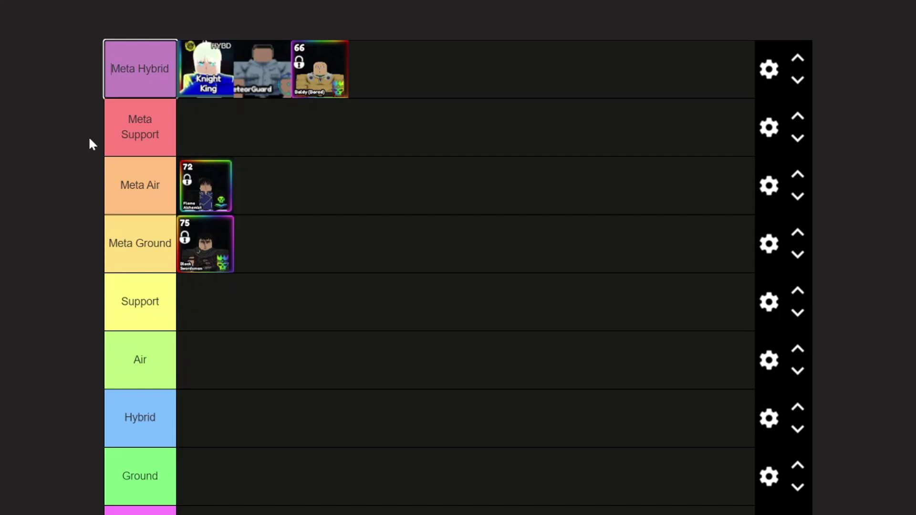
pyautogui.scroll(-7, 61, 167)
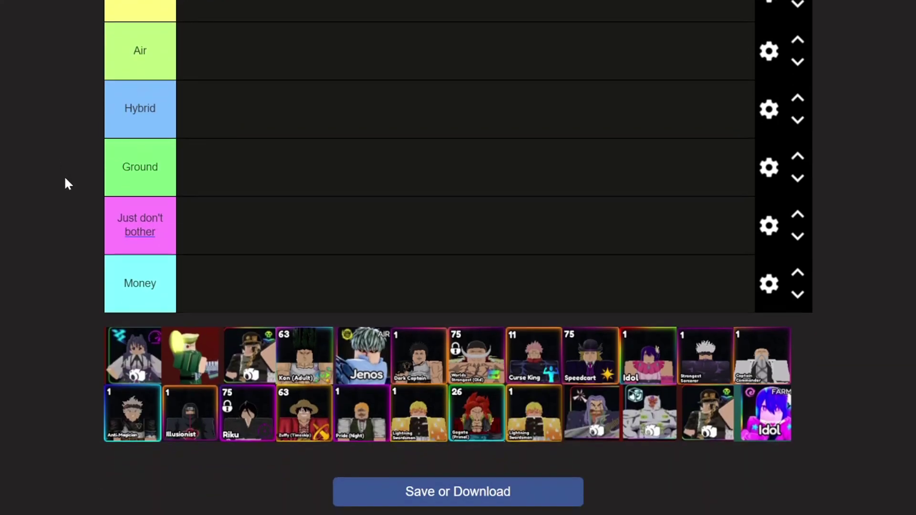
pyautogui.scroll(5, 62, 193)
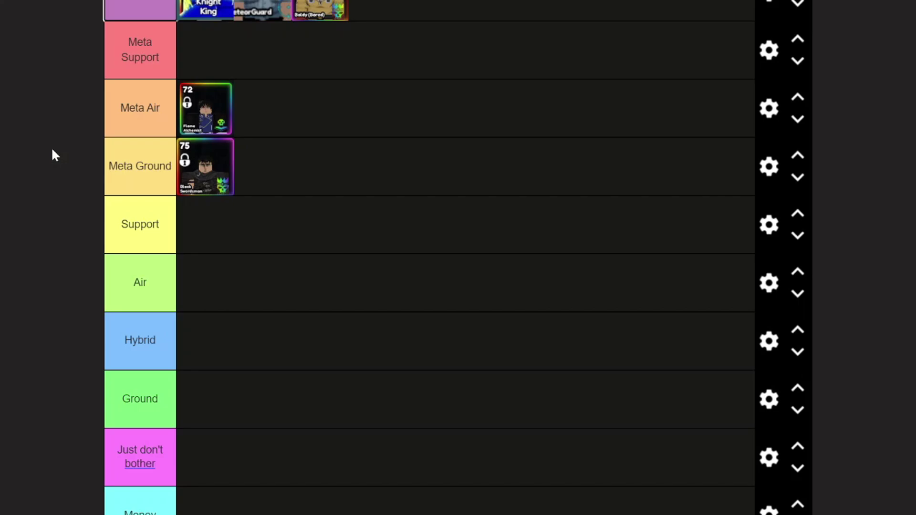
pyautogui.scroll(-6, 57, 181)
# - Sort the first pool cards into Meta Support and Just don't bother
pyautogui.moveTo(118, 286)
pyautogui.mouseDown()
pyautogui.moveTo(92, 164)
pyautogui.moveTo(47, 146)
pyautogui.moveTo(40, 160)
pyautogui.moveTo(48, 188)
pyautogui.moveTo(120, 220)
pyautogui.moveTo(241, 241)
pyautogui.moveTo(17, 111)
pyautogui.moveTo(42, 119)
pyautogui.moveTo(191, 230)
pyautogui.moveTo(212, 305)
pyautogui.moveTo(214, 293)
pyautogui.mouseUp()
pyautogui.scroll(5, 45, 149)
pyautogui.scroll(2, 39, 159)
pyautogui.scroll(5, 42, 119)
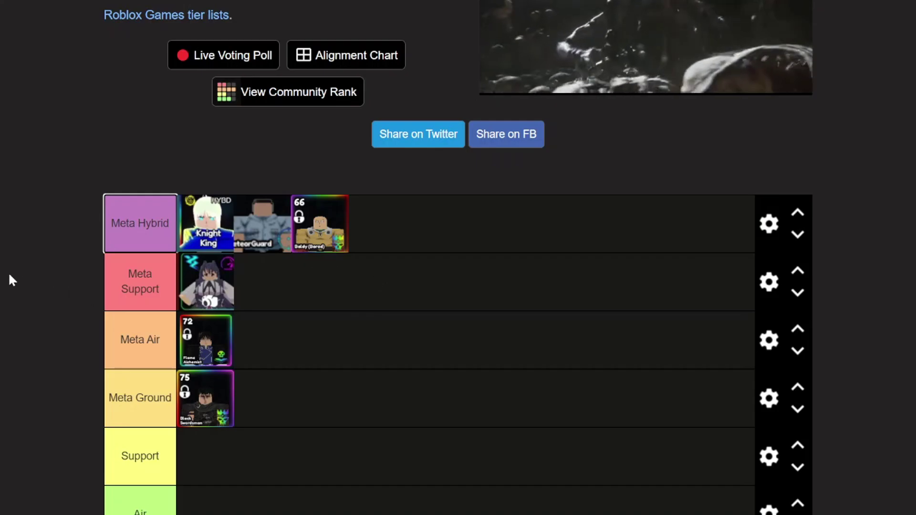
pyautogui.scroll(-10, 82, 274)
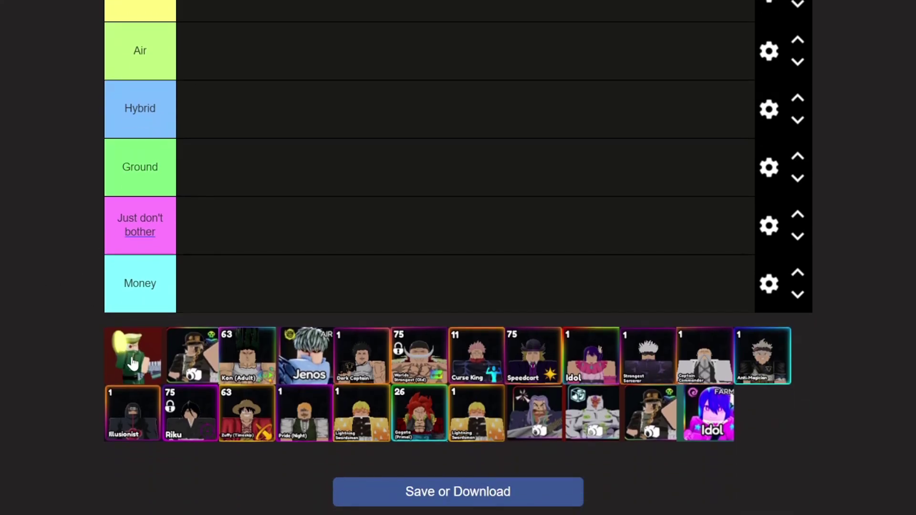
pyautogui.moveTo(129, 361)
pyautogui.mouseDown()
pyautogui.moveTo(79, 365)
pyautogui.moveTo(67, 320)
pyautogui.moveTo(70, 256)
pyautogui.moveTo(237, 319)
pyautogui.mouseUp()
pyautogui.scroll(2, 72, 334)
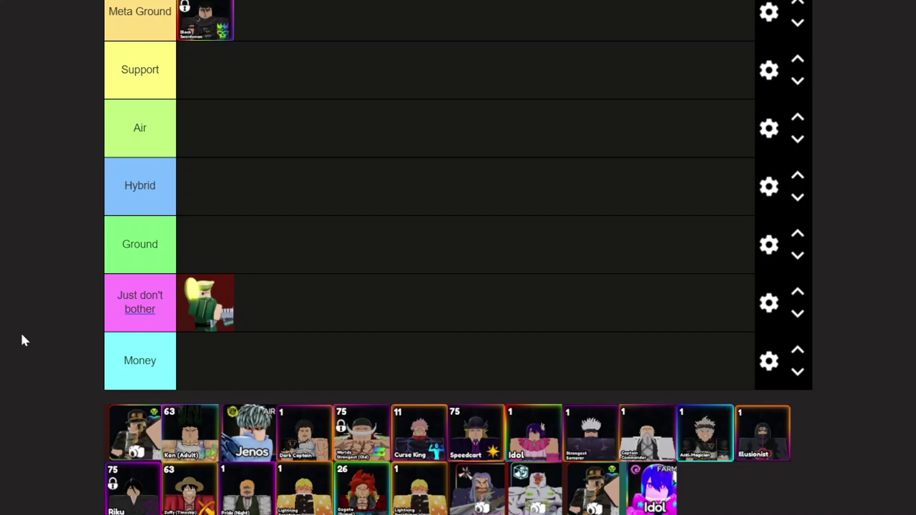
# - Add Jotaro and level-63 Kon (Adult) to the Meta Support row
pyautogui.moveTo(114, 435)
pyautogui.mouseDown()
pyautogui.moveTo(97, 427)
pyautogui.moveTo(54, 344)
pyautogui.moveTo(115, 282)
pyautogui.moveTo(261, 227)
pyautogui.moveTo(272, 210)
pyautogui.mouseUp()
pyautogui.scroll(7, 54, 343)
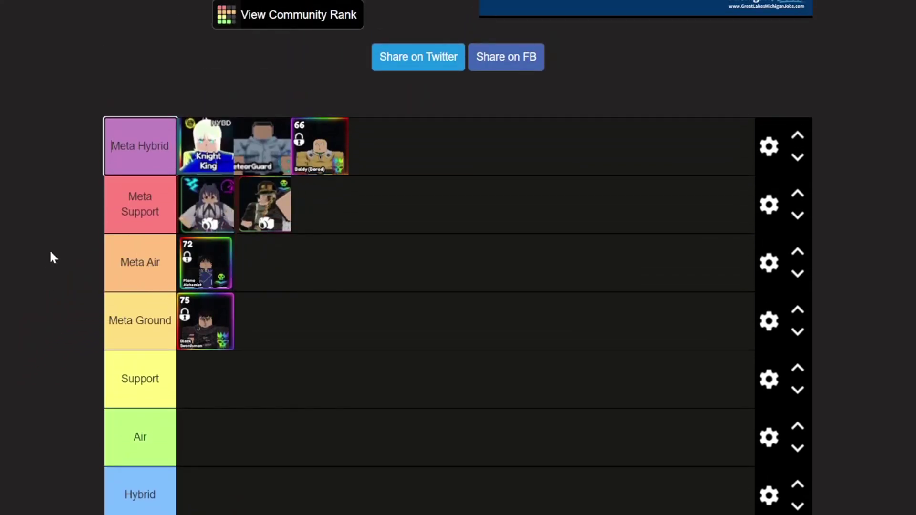
pyautogui.scroll(-10, 51, 255)
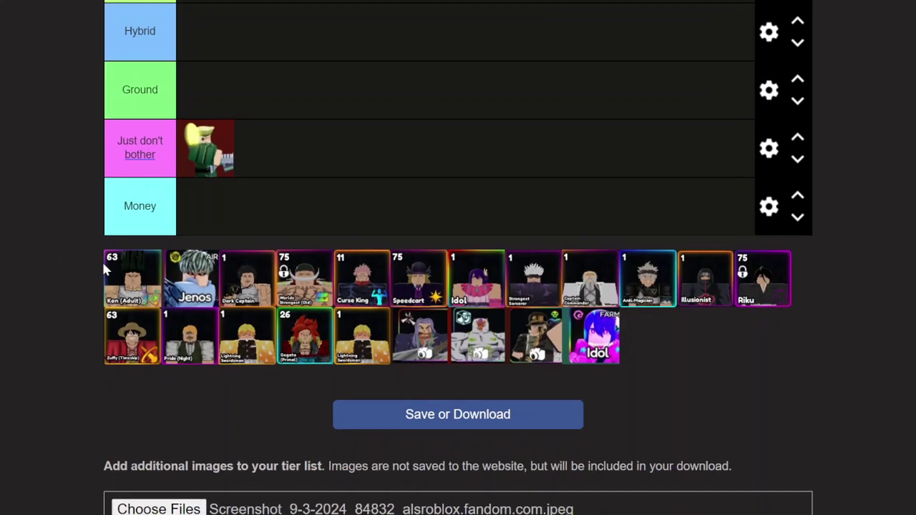
pyautogui.moveTo(105, 270)
pyautogui.mouseDown()
pyautogui.moveTo(77, 259)
pyautogui.moveTo(60, 214)
pyautogui.moveTo(326, 76)
pyautogui.moveTo(336, 54)
pyautogui.mouseUp()
pyautogui.scroll(6, 59, 214)
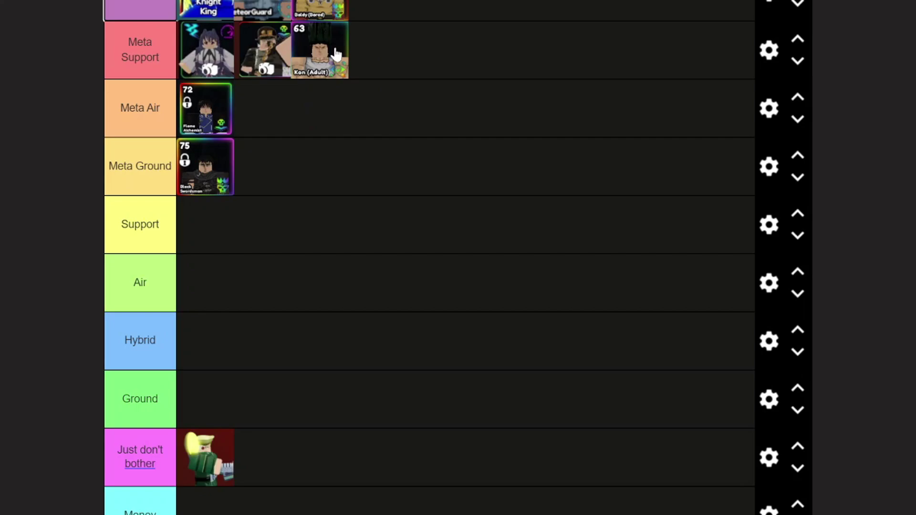
pyautogui.scroll(2, 73, 190)
pyautogui.scroll(-5, 77, 201)
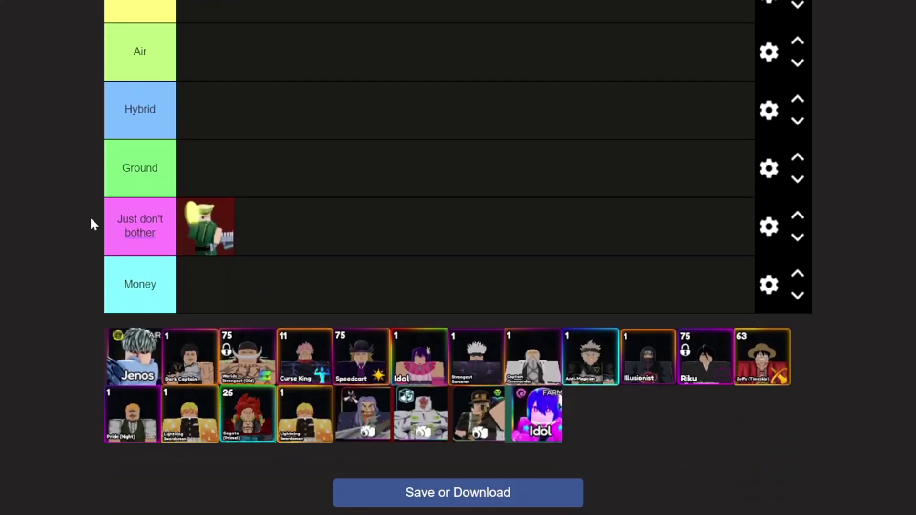
# - Rank level-11 Curse King in Meta Air and Dark Captain in Meta Ground
pyautogui.moveTo(98, 362)
pyautogui.mouseDown()
pyautogui.moveTo(30, 250)
pyautogui.moveTo(188, 213)
pyautogui.mouseUp()
pyautogui.scroll(3, 30, 250)
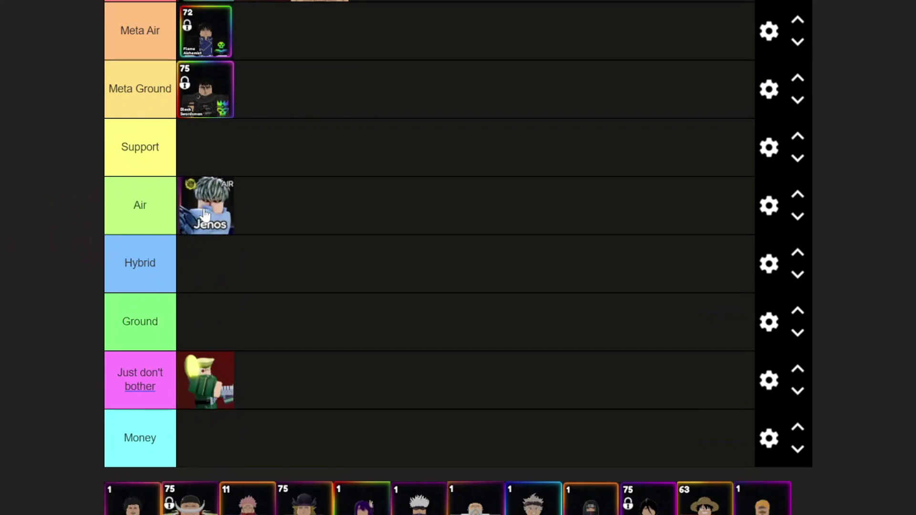
pyautogui.scroll(2, 224, 215)
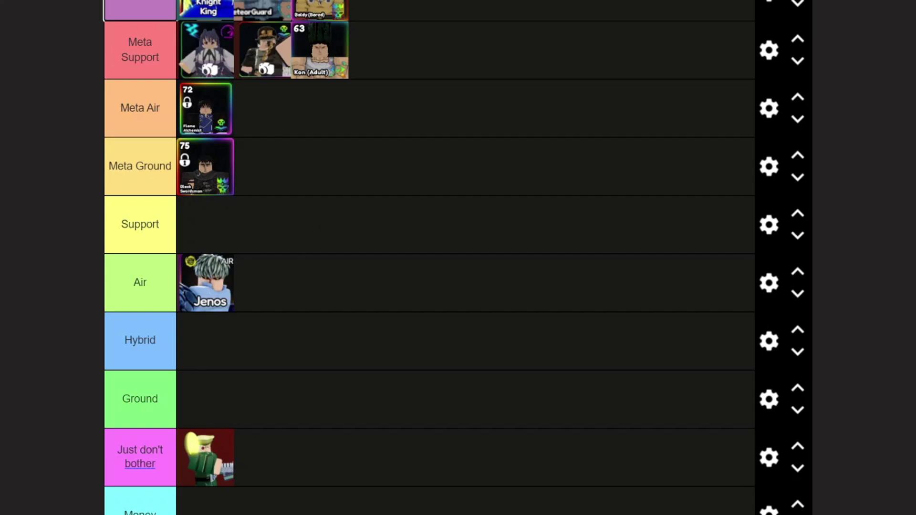
pyautogui.scroll(-5, 67, 281)
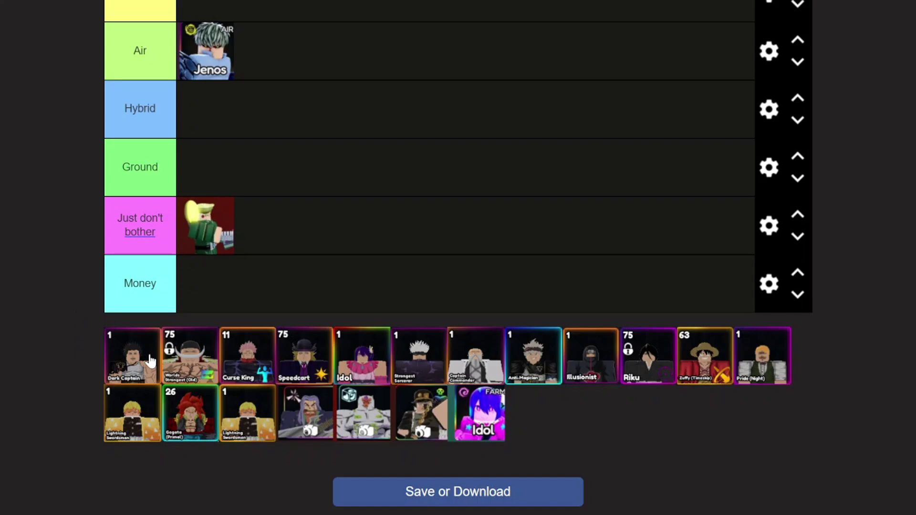
pyautogui.moveTo(149, 360)
pyautogui.mouseDown()
pyautogui.moveTo(61, 295)
pyautogui.moveTo(70, 263)
pyautogui.moveTo(90, 248)
pyautogui.moveTo(20, 172)
pyautogui.moveTo(100, 377)
pyautogui.moveTo(374, 264)
pyautogui.moveTo(319, 165)
pyautogui.mouseUp()
pyautogui.scroll(3, 70, 263)
pyautogui.scroll(3, 77, 262)
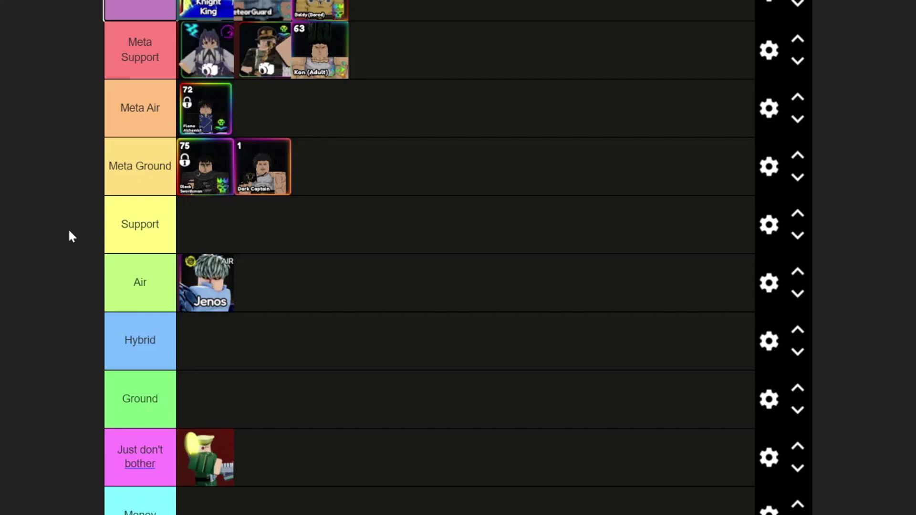
pyautogui.scroll(-5, 68, 228)
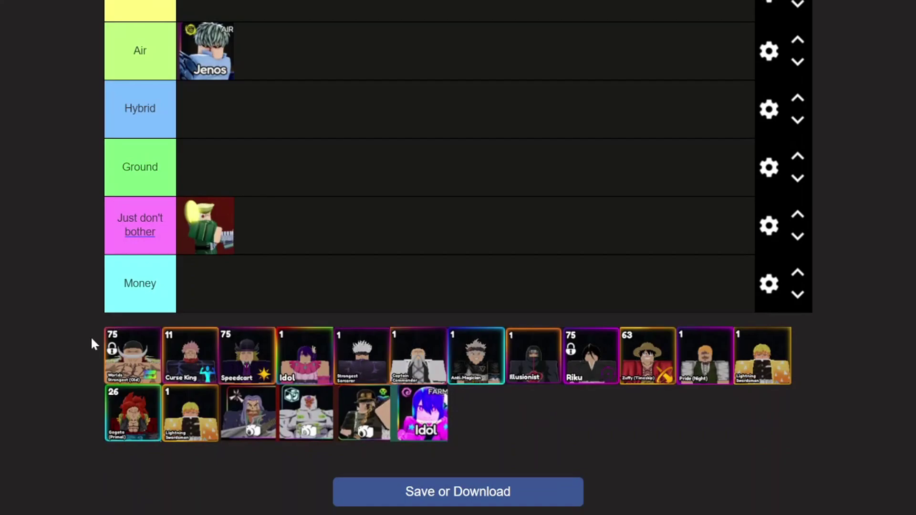
pyautogui.scroll(6, 89, 257)
pyautogui.scroll(-6, 90, 257)
# - Move World's Strongest (Old) into the Hybrid row and place another pool card
pyautogui.moveTo(135, 363)
pyautogui.mouseDown()
pyautogui.moveTo(106, 369)
pyautogui.moveTo(35, 308)
pyautogui.moveTo(25, 214)
pyautogui.moveTo(212, 138)
pyautogui.mouseUp()
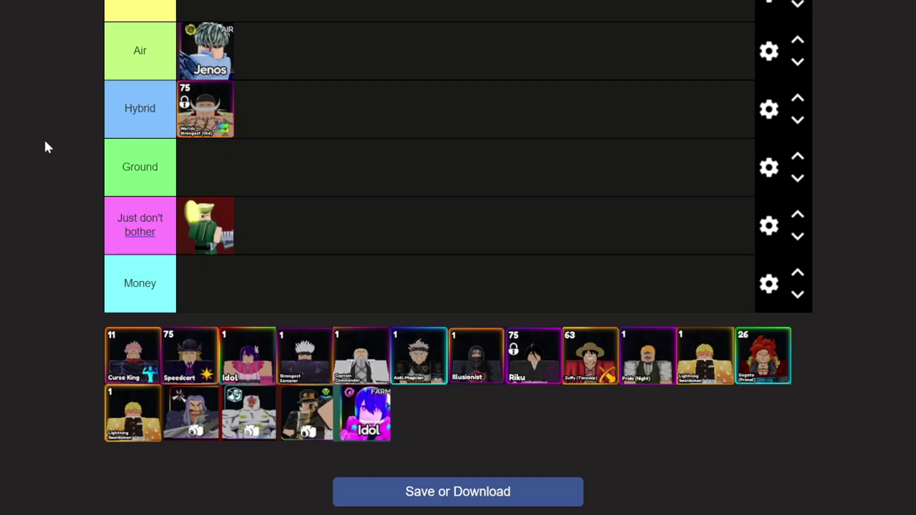
pyautogui.scroll(2, 45, 143)
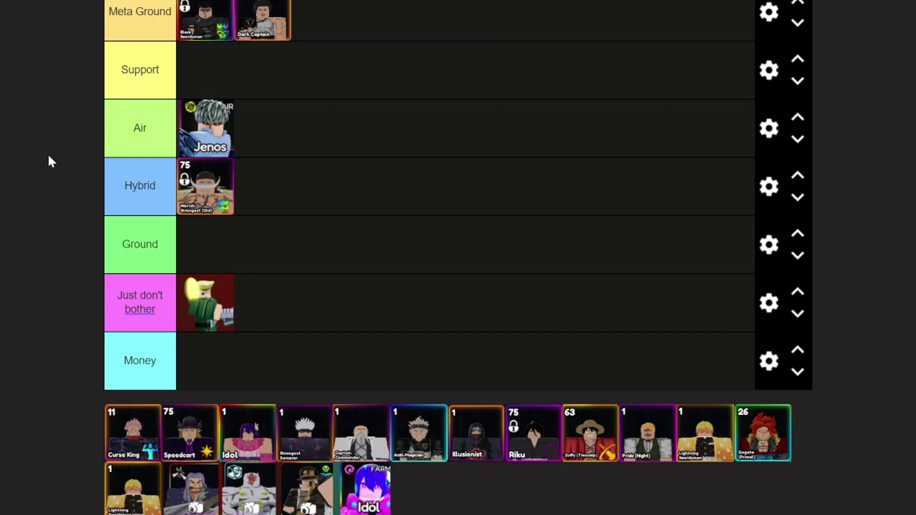
pyautogui.scroll(-3, 33, 248)
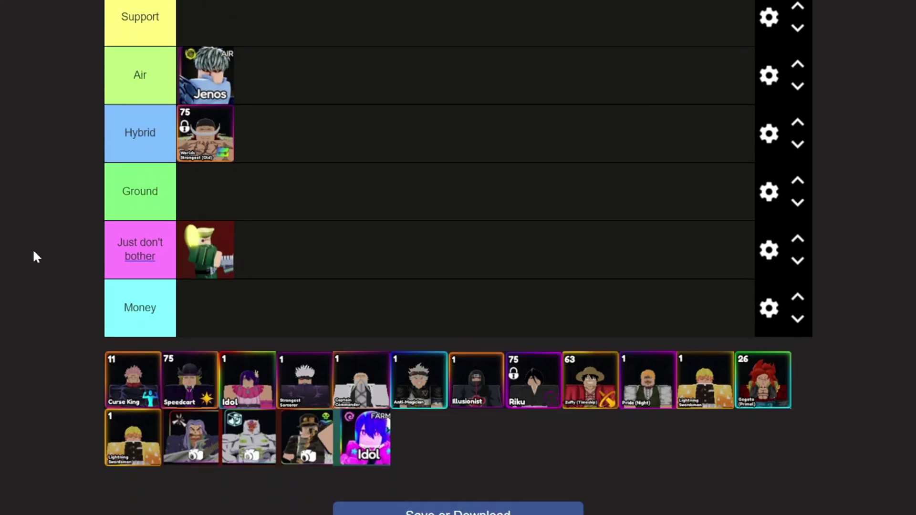
pyautogui.moveTo(119, 278)
pyautogui.mouseDown()
pyautogui.moveTo(60, 238)
pyautogui.moveTo(63, 202)
pyautogui.moveTo(124, 179)
pyautogui.moveTo(193, 182)
pyautogui.moveTo(200, 191)
pyautogui.mouseUp()
pyautogui.scroll(8, 59, 233)
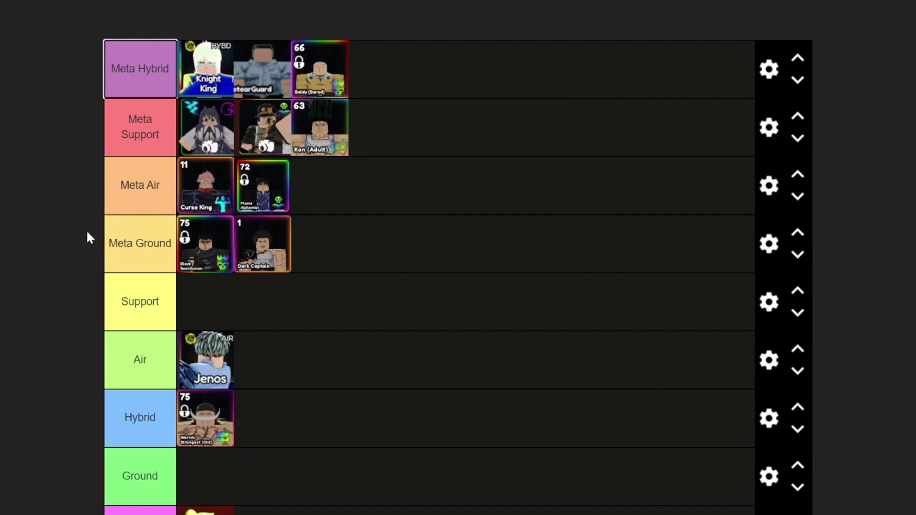
pyautogui.scroll(-8, 85, 227)
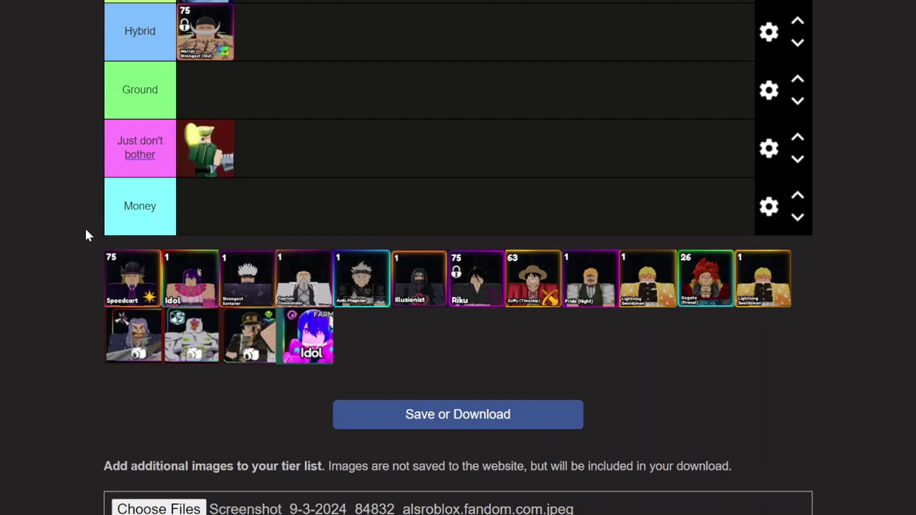
# - Put Speedcart in Money and move the level-1 Idol card up to Support
pyautogui.moveTo(124, 277)
pyautogui.mouseDown()
pyautogui.moveTo(114, 278)
pyautogui.moveTo(151, 204)
pyautogui.moveTo(190, 208)
pyautogui.mouseUp()
pyautogui.moveTo(142, 286)
pyautogui.mouseDown()
pyautogui.moveTo(108, 328)
pyautogui.moveTo(90, 186)
pyautogui.moveTo(265, 100)
pyautogui.moveTo(320, 240)
pyautogui.moveTo(273, 219)
pyautogui.mouseUp()
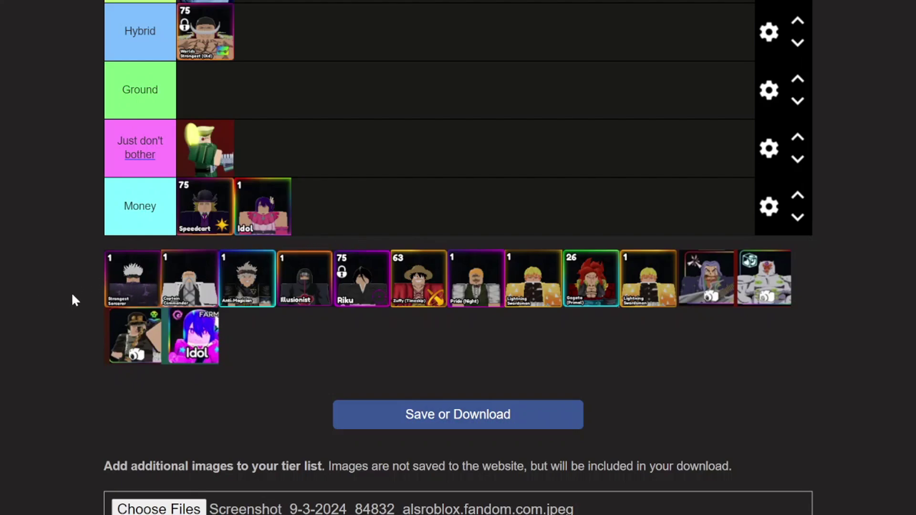
pyautogui.scroll(8, 10, 267)
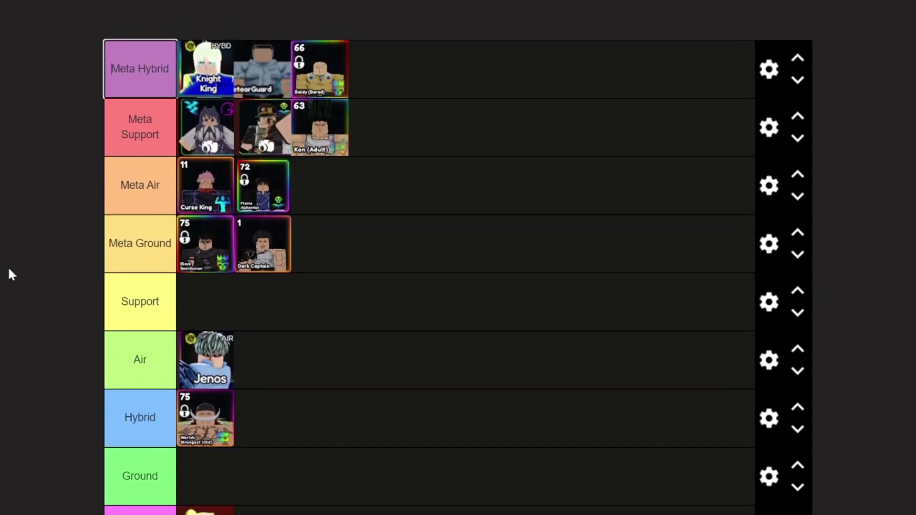
pyautogui.scroll(-6, 3, 266)
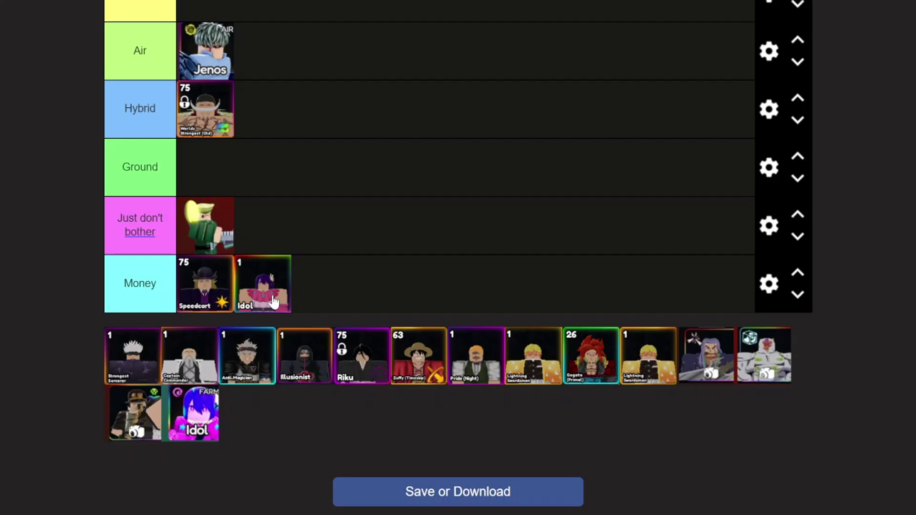
pyautogui.moveTo(272, 299)
pyautogui.mouseDown()
pyautogui.moveTo(296, 242)
pyautogui.moveTo(290, 253)
pyautogui.moveTo(390, 349)
pyautogui.moveTo(300, 320)
pyautogui.moveTo(224, 238)
pyautogui.mouseUp()
# - Add the farm Idol to Money and Strongest Sorcerer to Meta Support
pyautogui.scroll(10, 296, 241)
pyautogui.scroll(-5, 391, 350)
pyautogui.scroll(-5, 76, 363)
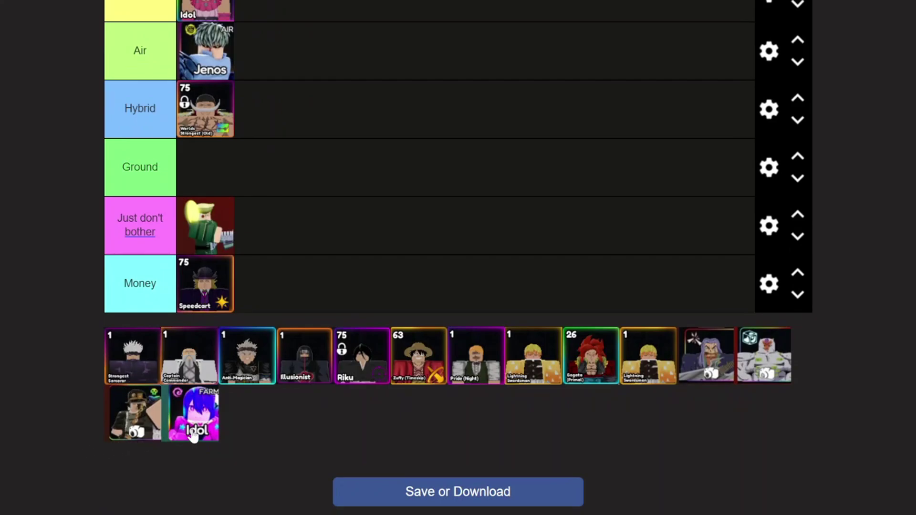
pyautogui.moveTo(193, 435)
pyautogui.mouseDown()
pyautogui.moveTo(262, 276)
pyautogui.moveTo(309, 302)
pyautogui.moveTo(205, 291)
pyautogui.mouseUp()
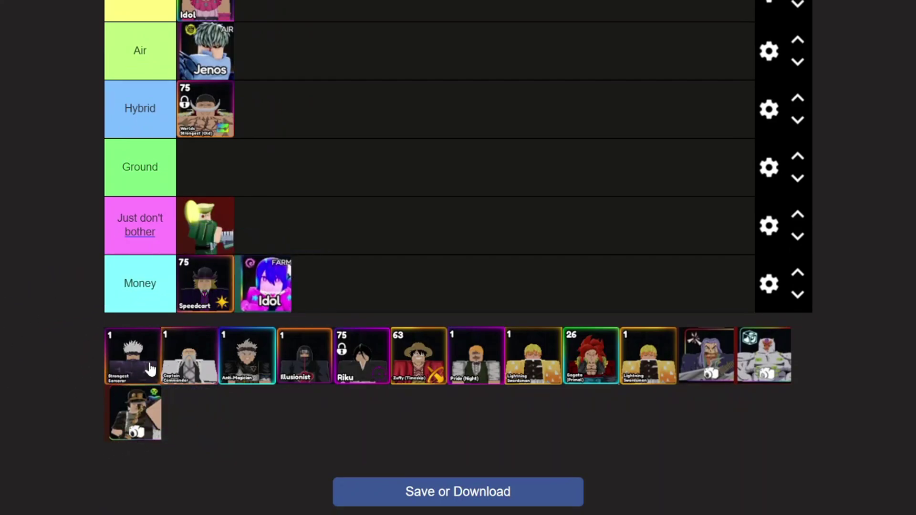
pyautogui.moveTo(133, 372)
pyautogui.mouseDown()
pyautogui.moveTo(110, 379)
pyautogui.moveTo(61, 277)
pyautogui.moveTo(113, 245)
pyautogui.moveTo(280, 231)
pyautogui.moveTo(347, 169)
pyautogui.moveTo(265, 132)
pyautogui.moveTo(292, 138)
pyautogui.moveTo(246, 133)
pyautogui.moveTo(276, 148)
pyautogui.moveTo(377, 139)
pyautogui.moveTo(217, 117)
pyautogui.moveTo(329, 148)
pyautogui.mouseUp()
# - Scroll through the tier rows and the unranked pool to review the placements
pyautogui.scroll(6, 62, 280)
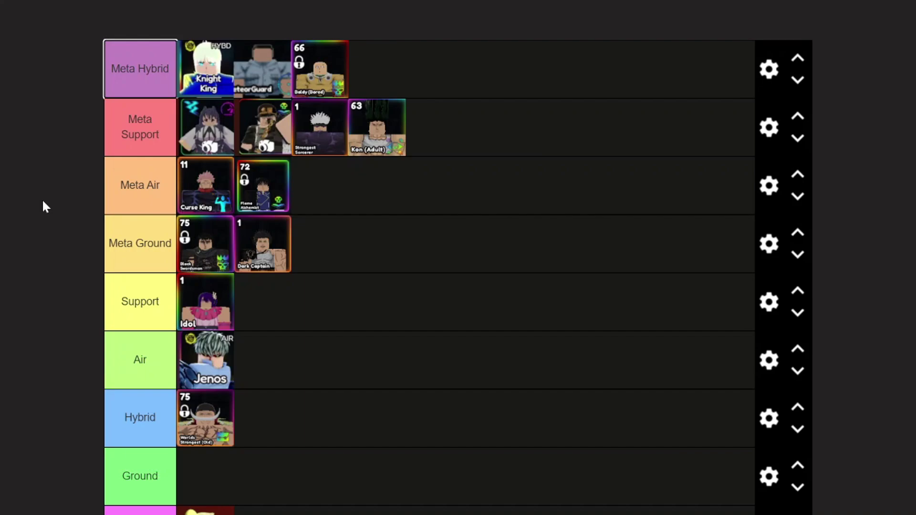
pyautogui.scroll(-3, 42, 199)
pyautogui.scroll(-3, 48, 221)
pyautogui.scroll(-5, 48, 222)
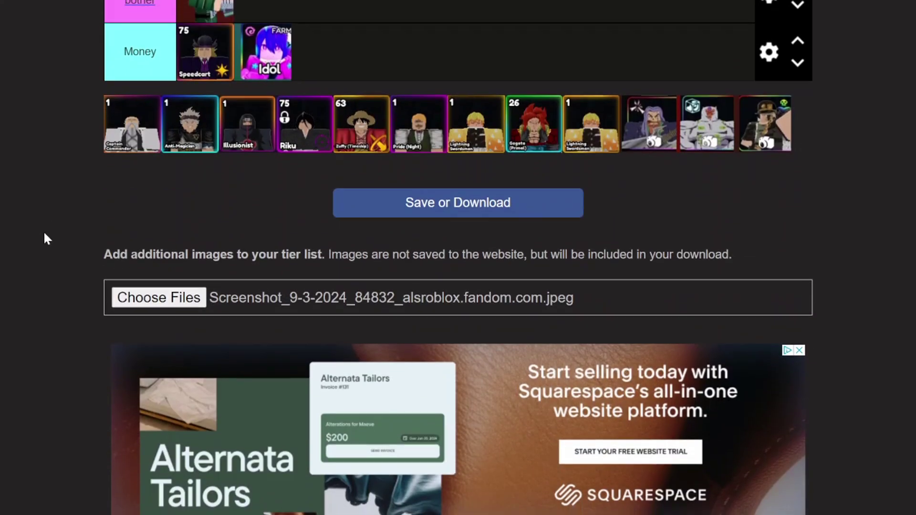
pyautogui.scroll(2, 39, 229)
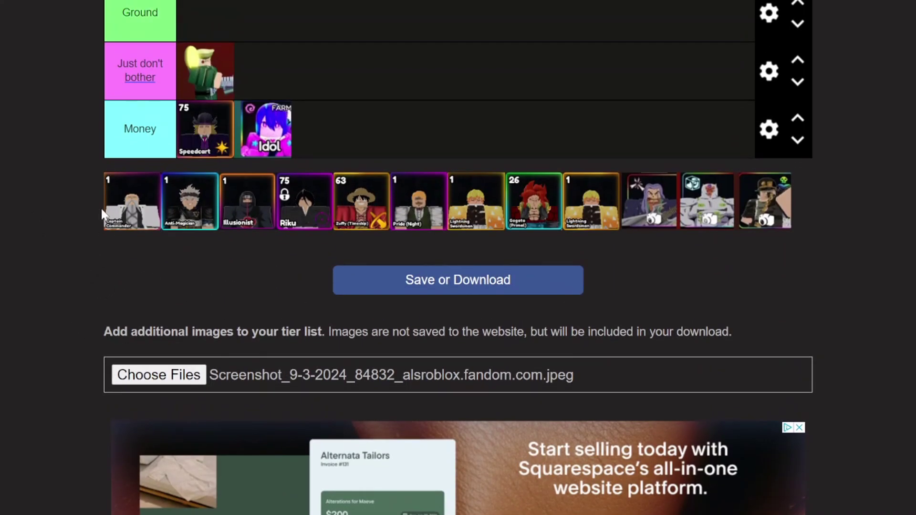
# - Drag Captain Commander and level-1 Illusionist into the Ground tier row
pyautogui.moveTo(117, 210)
pyautogui.mouseDown()
pyautogui.moveTo(4, 228)
pyautogui.moveTo(300, 327)
pyautogui.mouseUp()
pyautogui.scroll(3, 5, 227)
pyautogui.scroll(5, 4, 228)
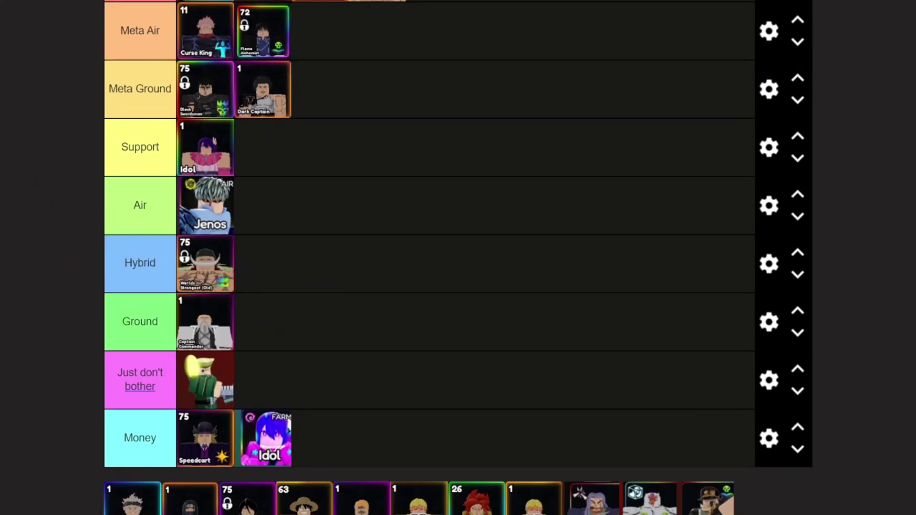
pyautogui.scroll(2, 58, 308)
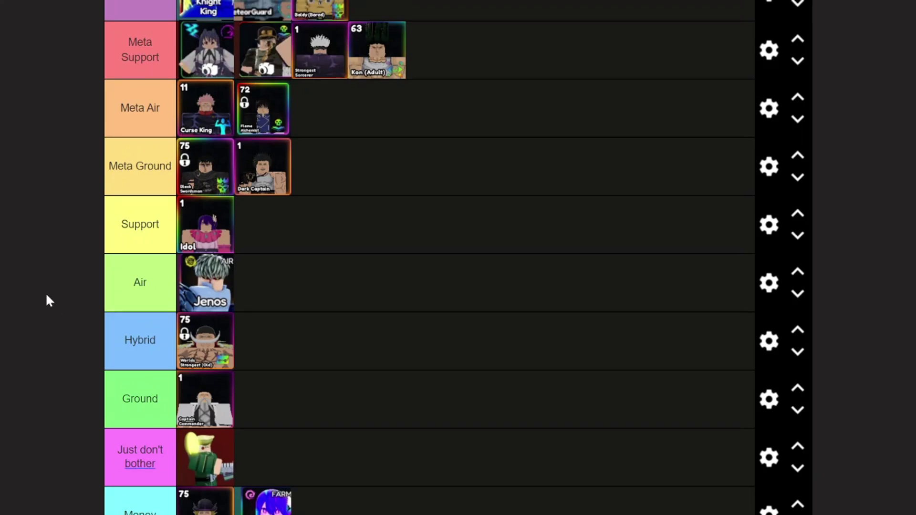
pyautogui.scroll(-5, 45, 300)
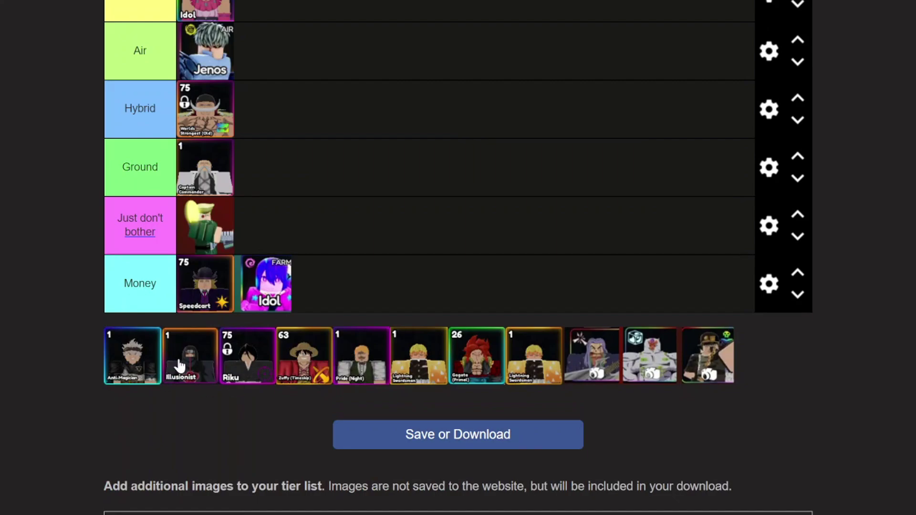
pyautogui.moveTo(202, 357)
pyautogui.mouseDown()
pyautogui.moveTo(95, 361)
pyautogui.moveTo(33, 295)
pyautogui.moveTo(122, 253)
pyautogui.moveTo(268, 323)
pyautogui.moveTo(154, 317)
pyautogui.moveTo(206, 324)
pyautogui.mouseUp()
pyautogui.scroll(3, 33, 295)
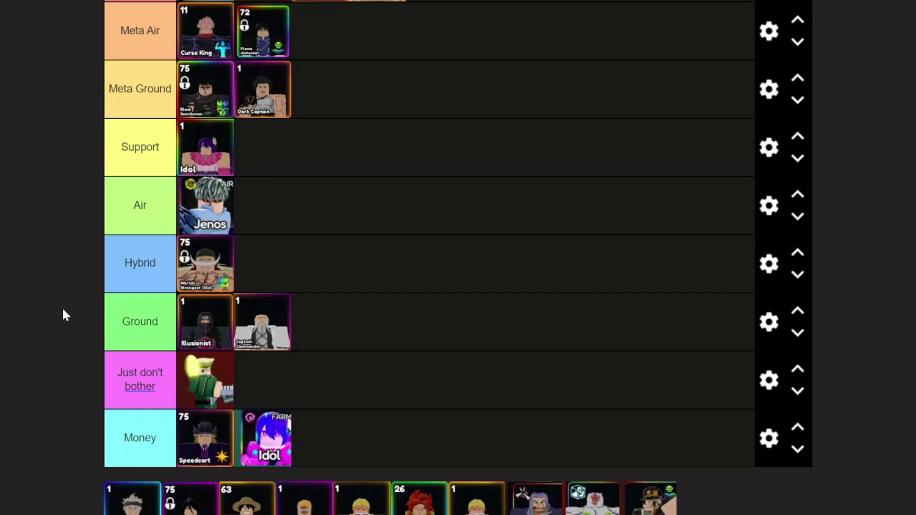
pyautogui.scroll(-3, 88, 343)
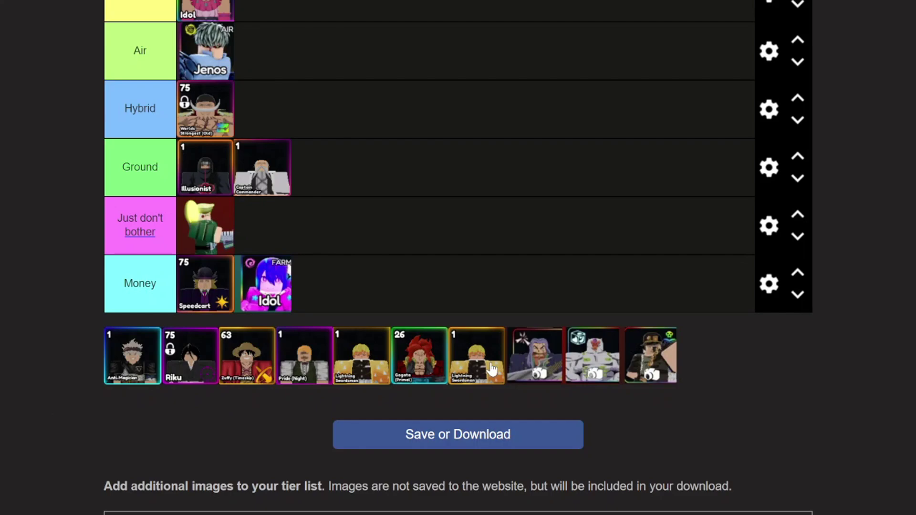
# - Move the grey-haired fighter card into the Meta Support row
pyautogui.moveTo(534, 358)
pyautogui.mouseDown()
pyautogui.moveTo(51, 289)
pyautogui.moveTo(10, 270)
pyautogui.moveTo(24, 275)
pyautogui.moveTo(3, 241)
pyautogui.moveTo(67, 246)
pyautogui.moveTo(205, 143)
pyautogui.moveTo(242, 180)
pyautogui.moveTo(8, 287)
pyautogui.moveTo(10, 307)
pyautogui.moveTo(21, 328)
pyautogui.moveTo(81, 357)
pyautogui.moveTo(167, 224)
pyautogui.moveTo(260, 206)
pyautogui.moveTo(451, 232)
pyautogui.moveTo(346, 222)
pyautogui.moveTo(381, 217)
pyautogui.mouseUp()
pyautogui.scroll(10, 52, 289)
pyautogui.scroll(-2, 67, 245)
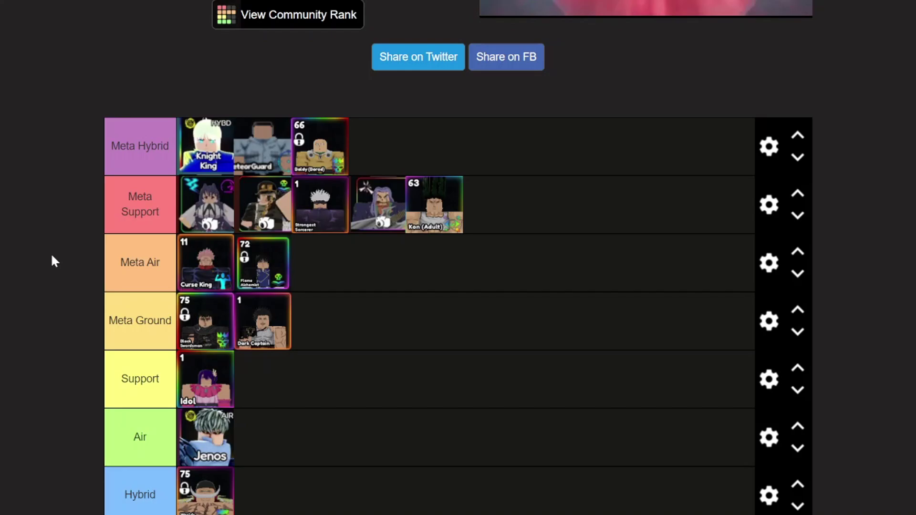
pyautogui.scroll(-3, 17, 271)
pyautogui.scroll(-5, 18, 274)
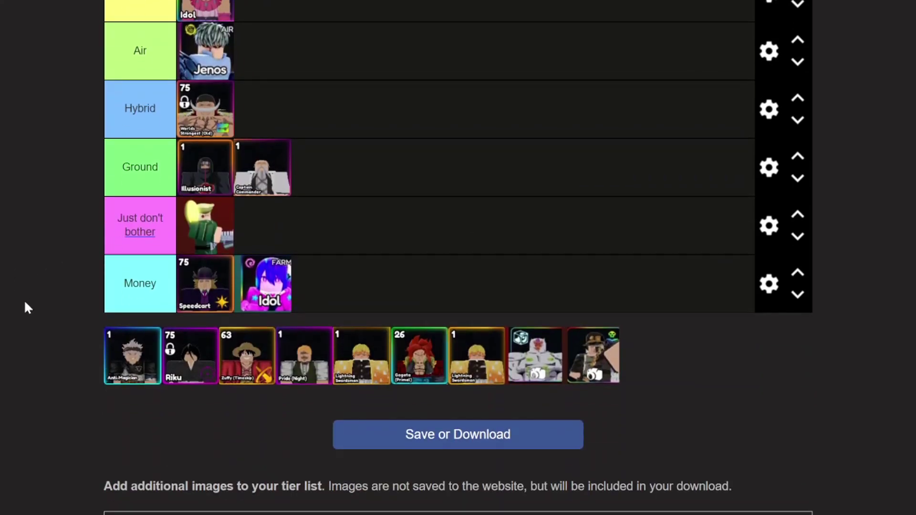
# - Add the white armoured card to Meta Support, bringing it to six cards
pyautogui.moveTo(533, 362)
pyautogui.mouseDown()
pyautogui.moveTo(107, 286)
pyautogui.moveTo(86, 250)
pyautogui.moveTo(310, 324)
pyautogui.moveTo(420, 272)
pyautogui.moveTo(367, 275)
pyautogui.moveTo(371, 287)
pyautogui.mouseUp()
pyautogui.scroll(6, 90, 251)
pyautogui.scroll(3, 86, 250)
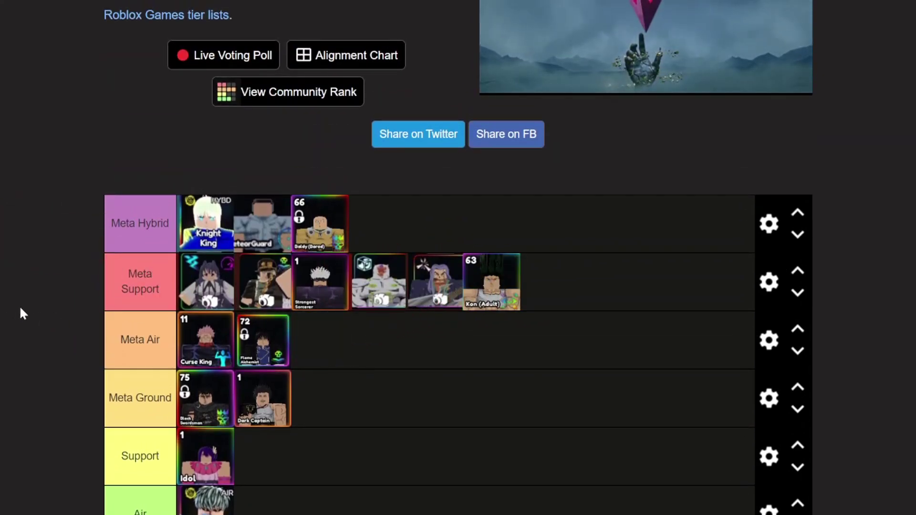
pyautogui.scroll(-6, 43, 300)
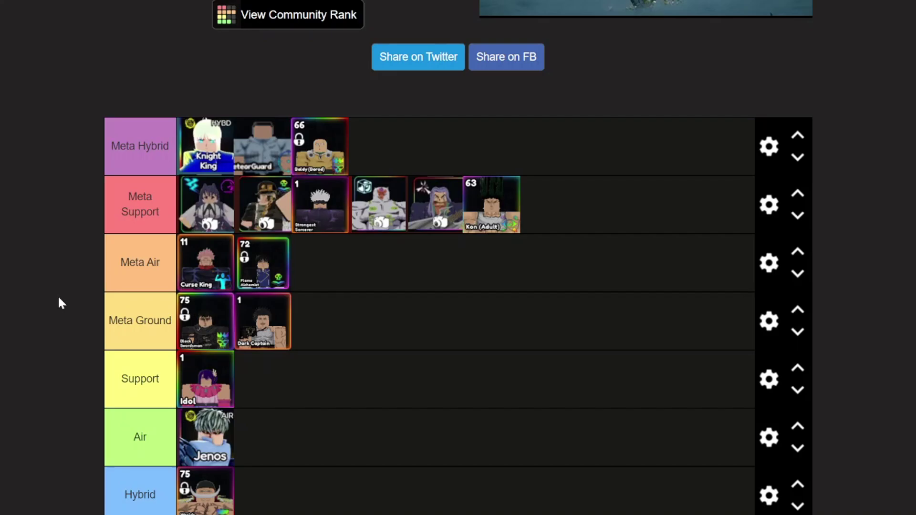
pyautogui.scroll(-3, 90, 306)
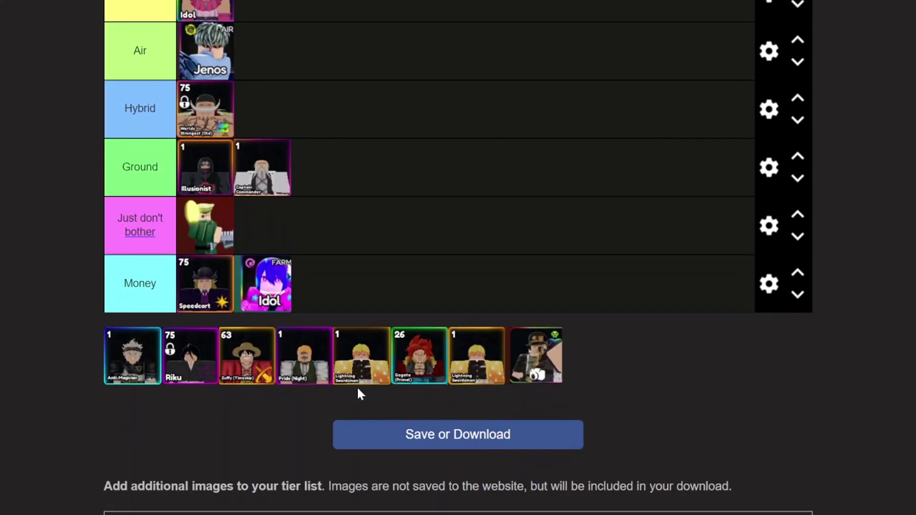
pyautogui.scroll(10, 34, 362)
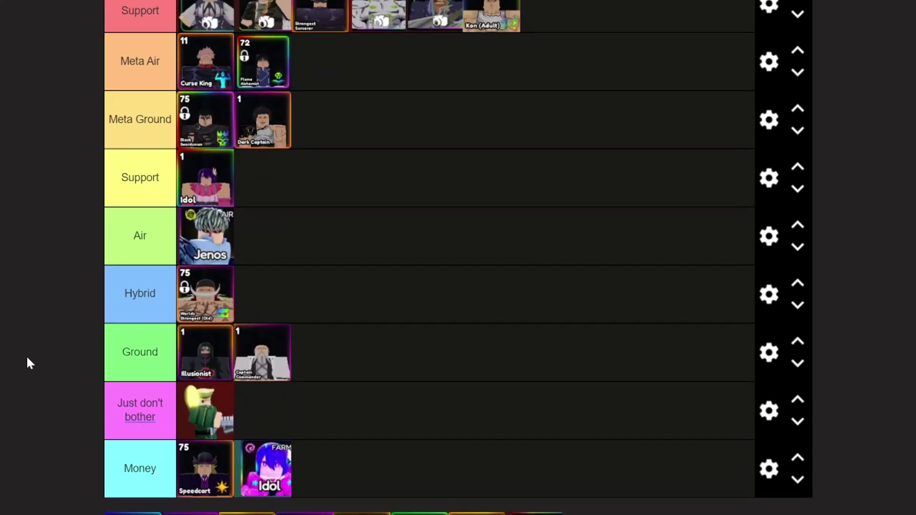
pyautogui.scroll(-8, 35, 357)
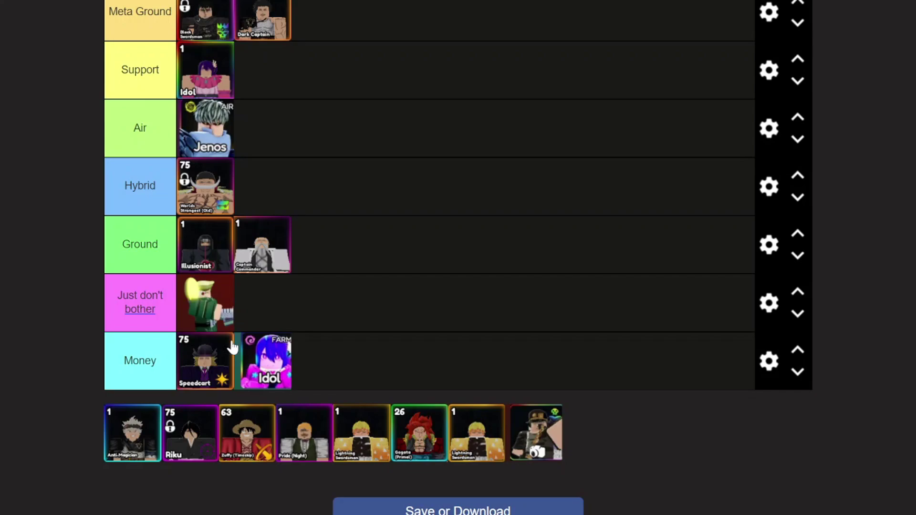
pyautogui.scroll(6, 228, 347)
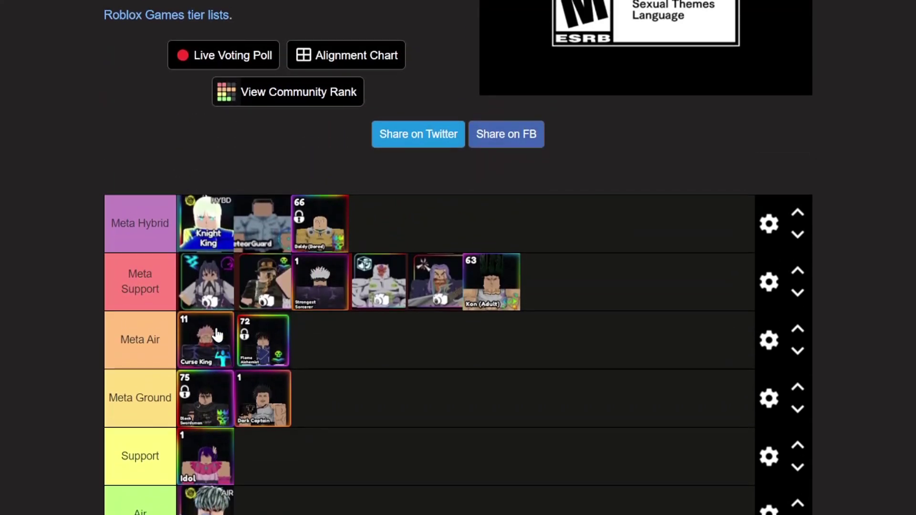
pyautogui.scroll(-5, 217, 334)
pyautogui.scroll(-2, 219, 331)
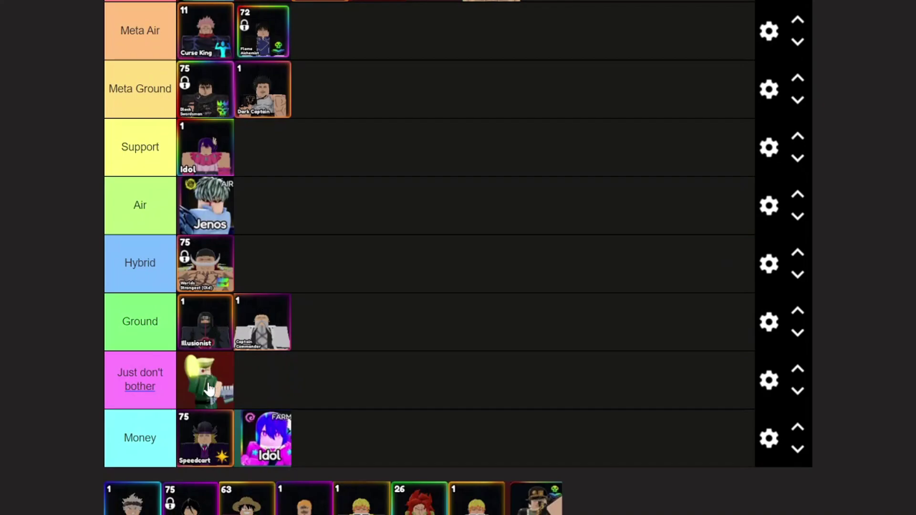
pyautogui.scroll(3, 348, 359)
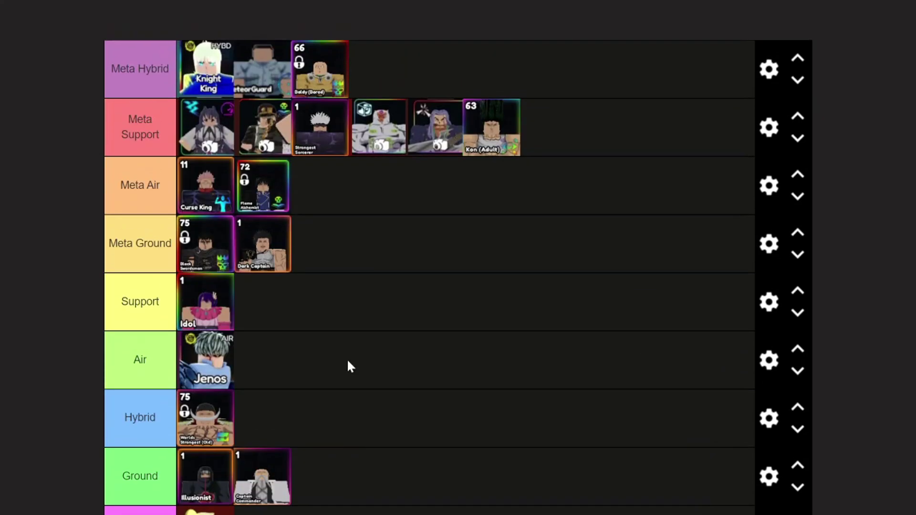
pyautogui.scroll(-2, 348, 358)
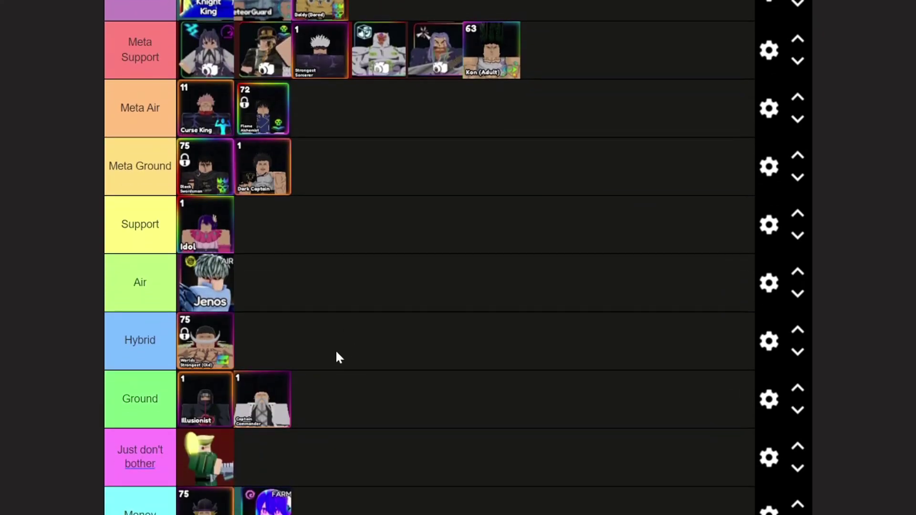